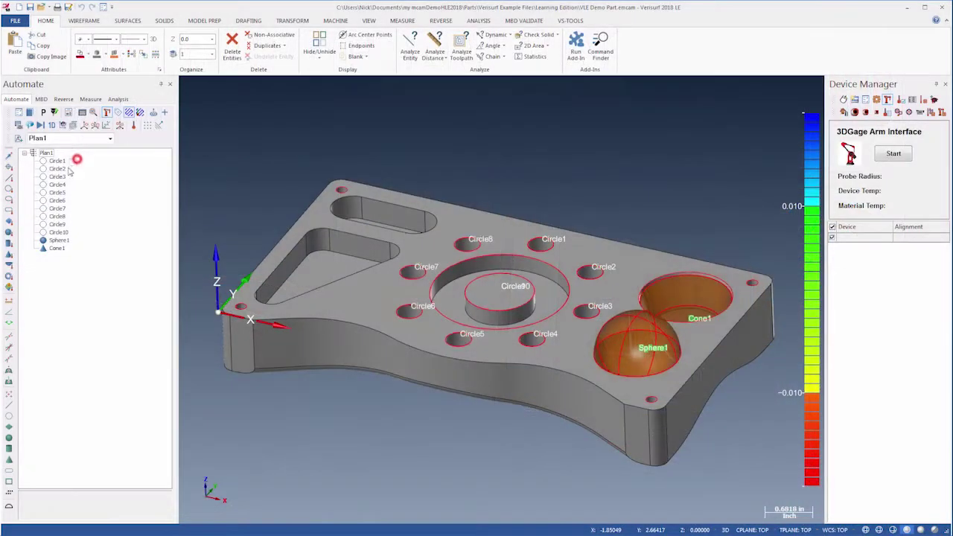
Step: Generate measurement paths for Circle1 through Circle8 and adjust the path simulation speed
drag(58, 160, 61, 223)
right_click(59, 221)
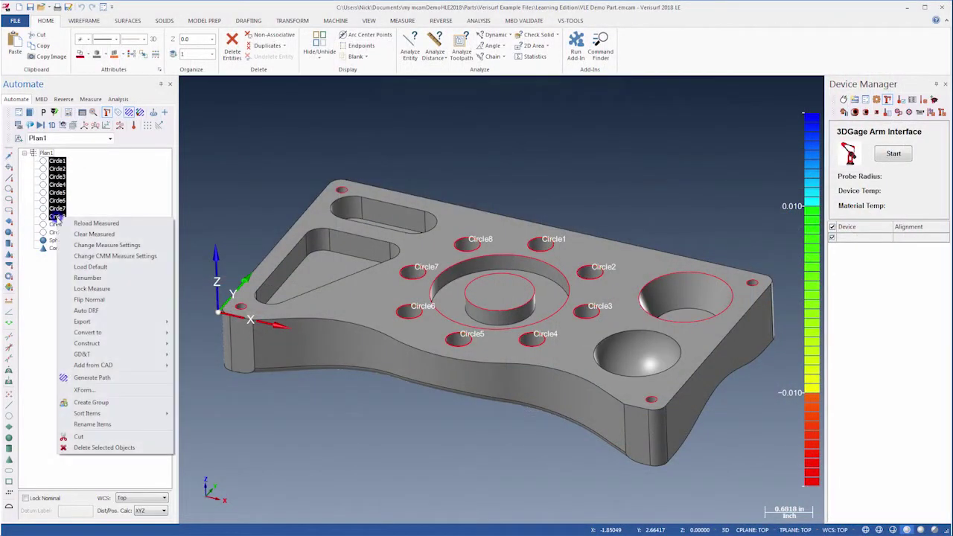
click(85, 380)
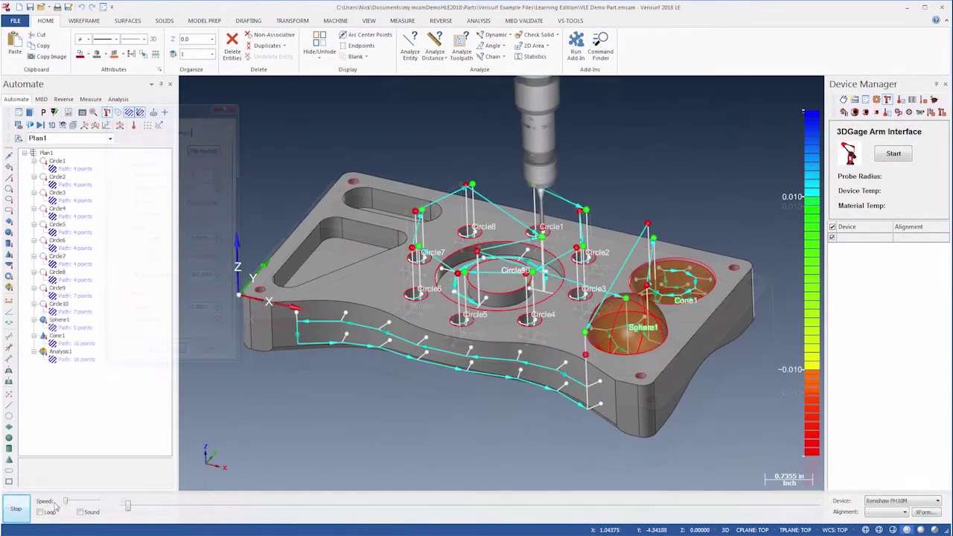
click(67, 500)
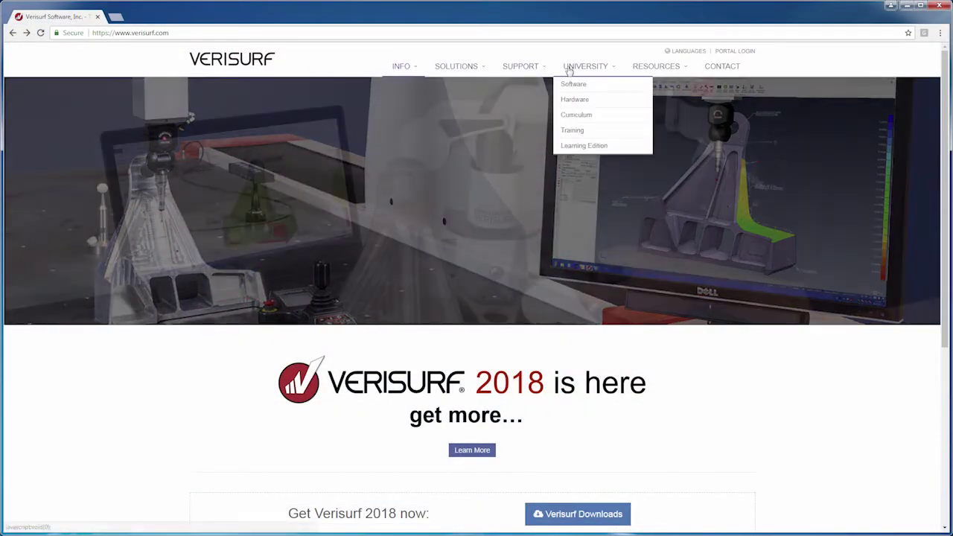
Step: Switch to the Verisurf website in the browser and open the University section's Learning Edition page
click(569, 68)
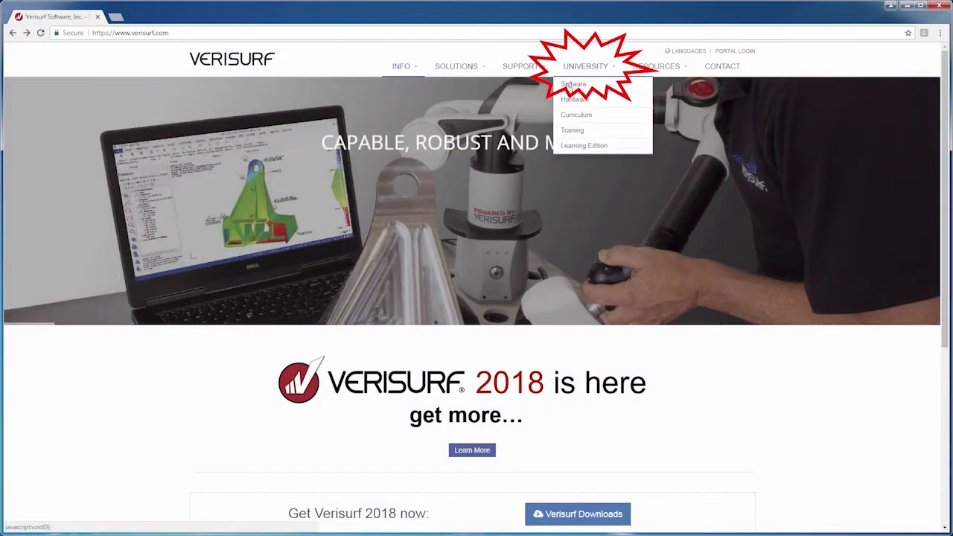
click(573, 149)
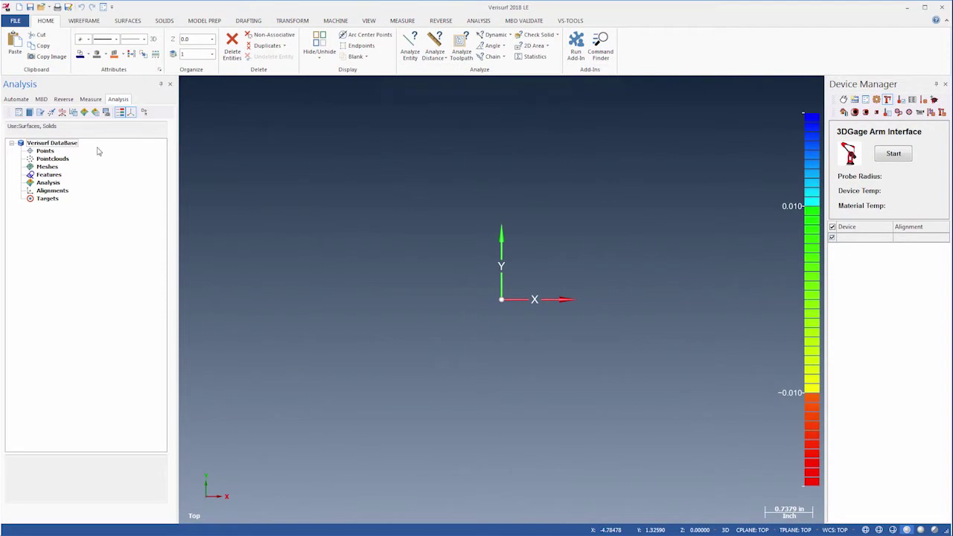
Step: Switch to Verisurf and open VLE Demo Part.emcam from the Learning Edition folder of Verisurf Example Files
click(40, 6)
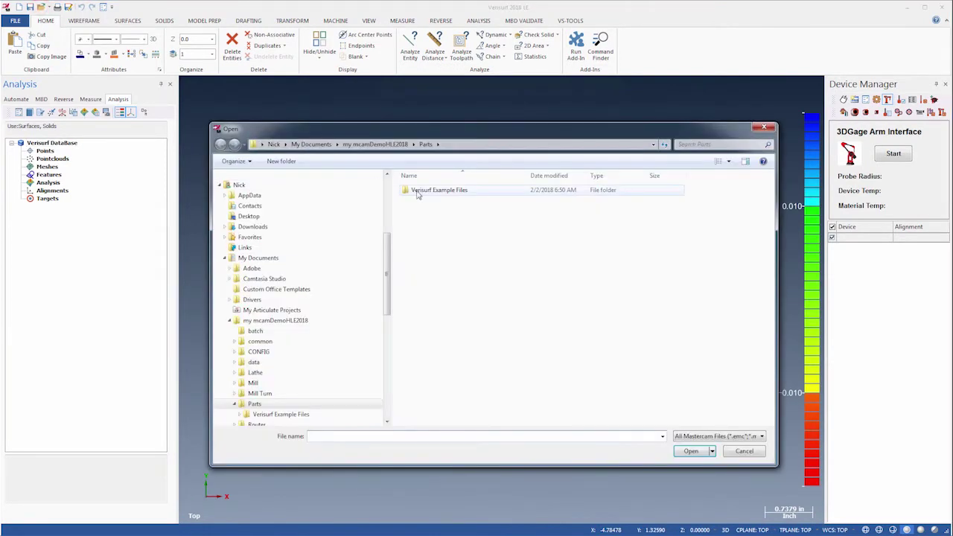
double_click(415, 190)
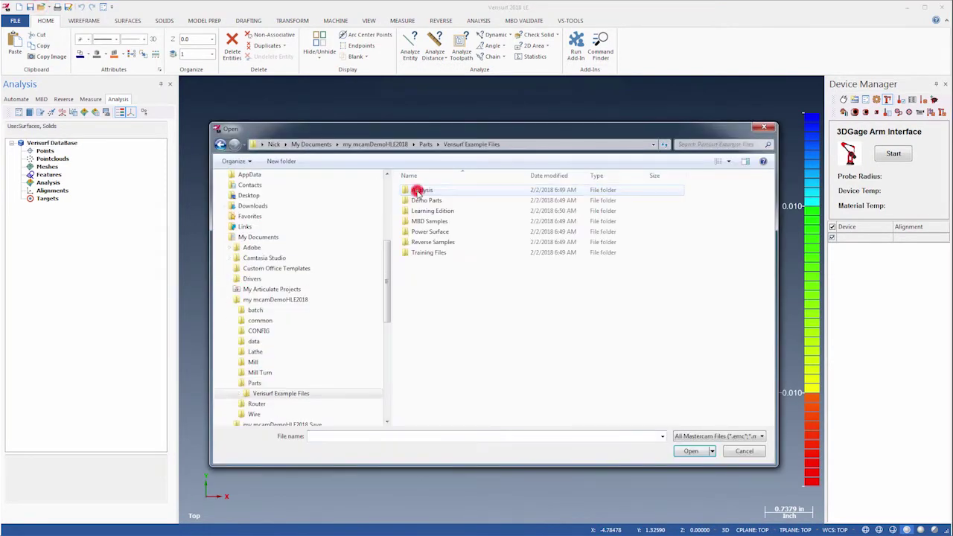
double_click(430, 211)
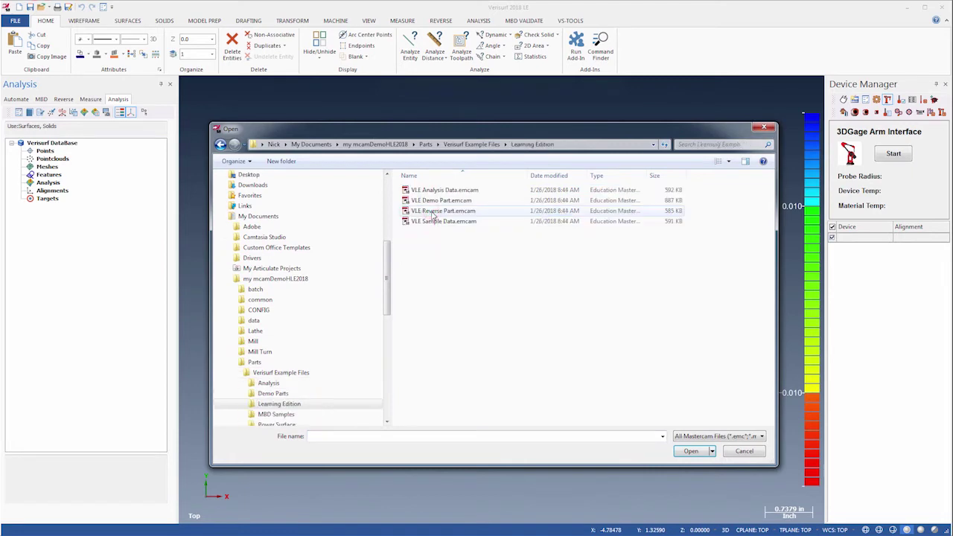
double_click(452, 201)
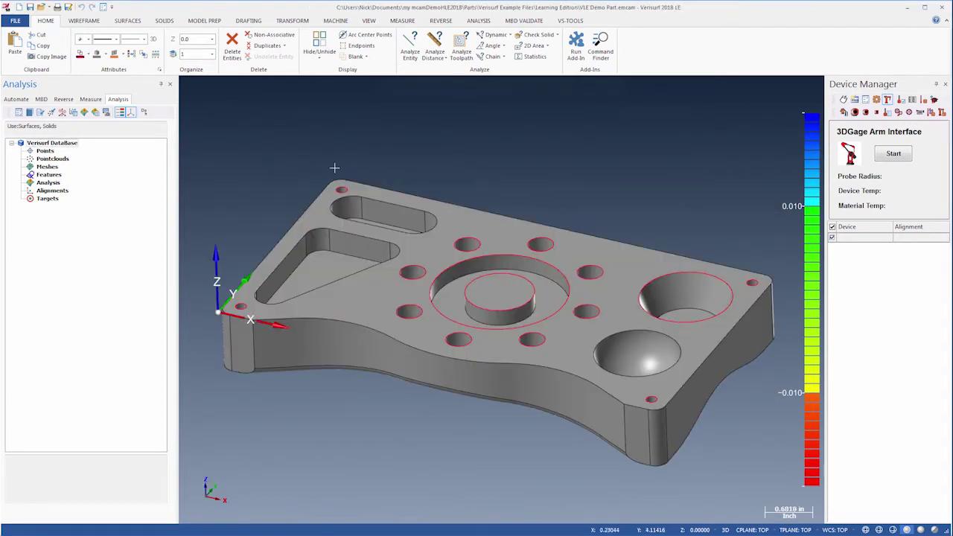
Step: Create a new Automate inspection plan and set the default probe radius to .059 in the Automate preferences
click(17, 99)
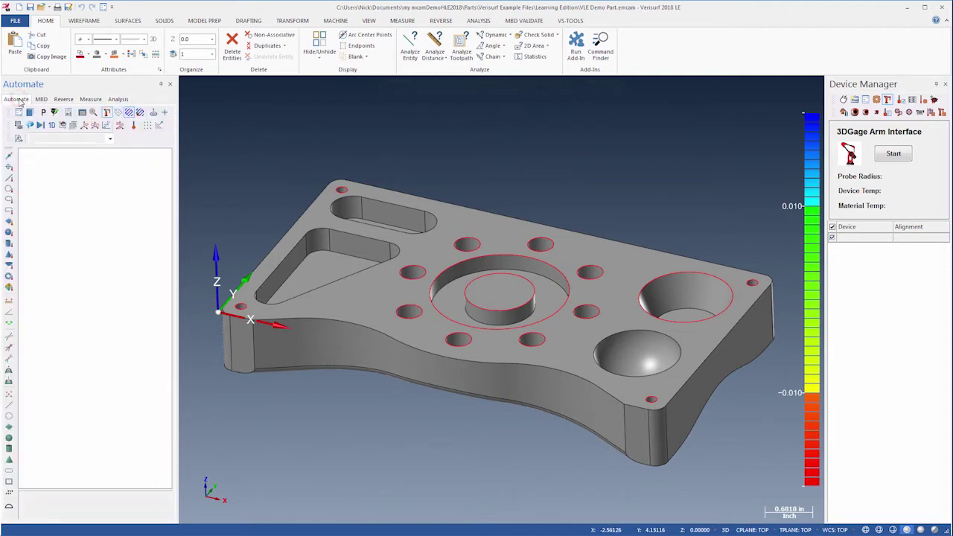
click(19, 138)
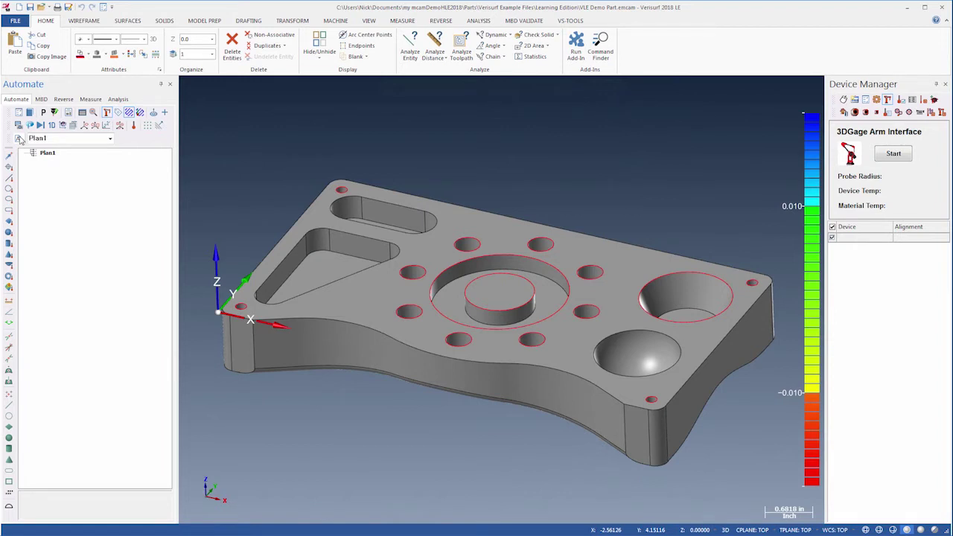
click(19, 113)
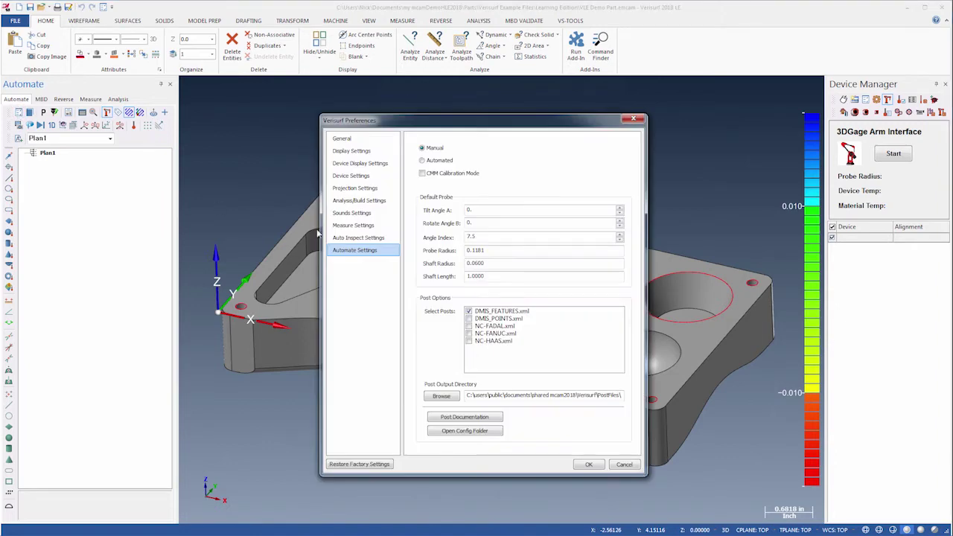
drag(497, 251, 435, 251)
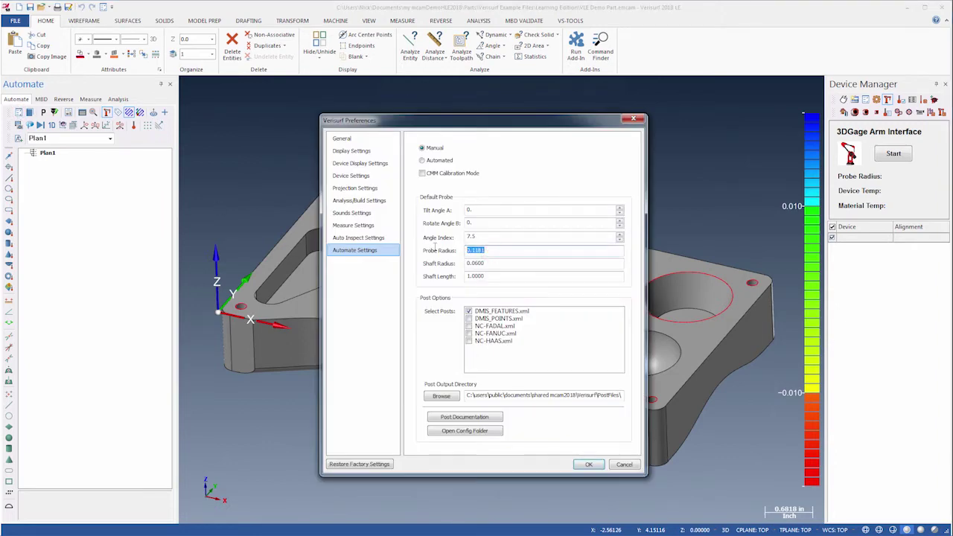
text(.059)
drag(474, 263, 500, 267)
click(588, 464)
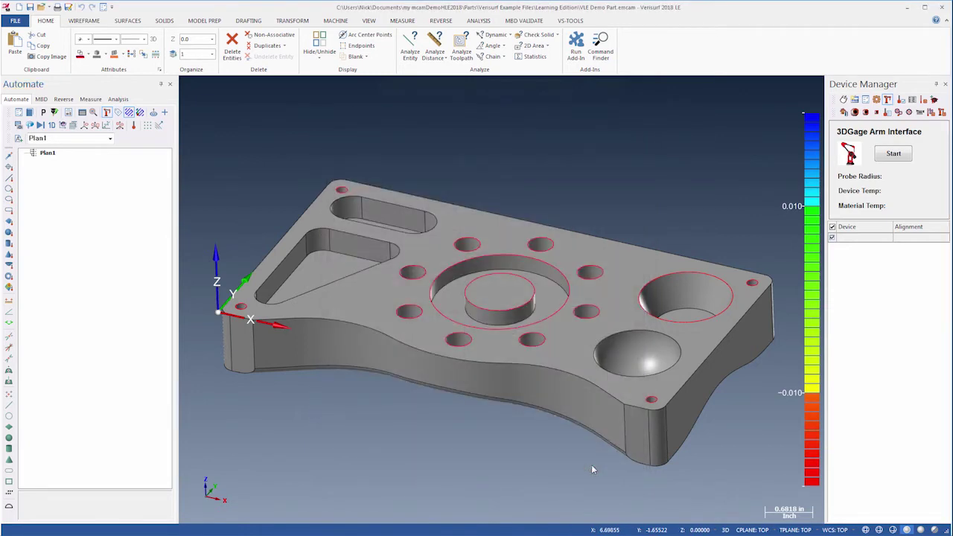
Step: Start adding features to the plan from the model and select the eight small hole circles around the central pocket
click(165, 112)
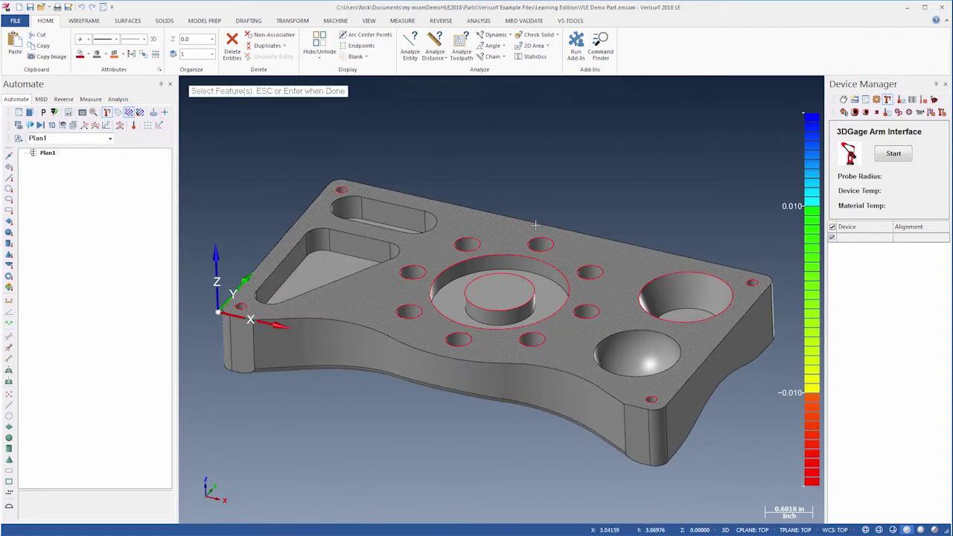
click(541, 244)
click(590, 271)
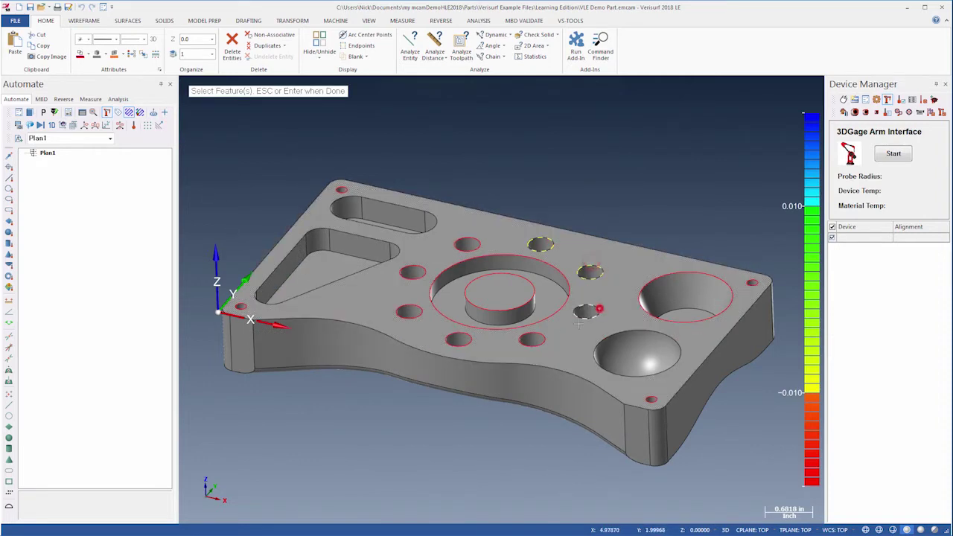
click(587, 311)
click(531, 340)
click(458, 339)
click(408, 311)
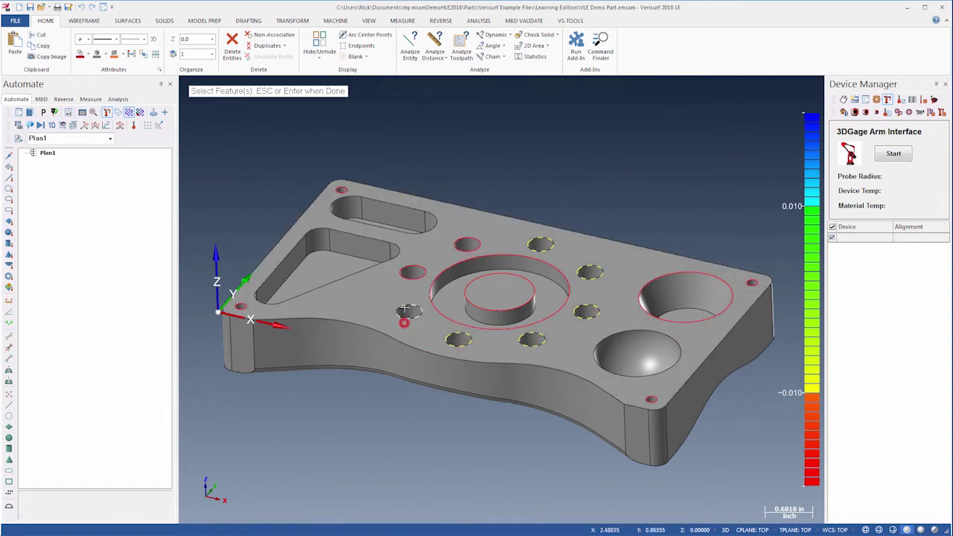
click(410, 273)
click(456, 244)
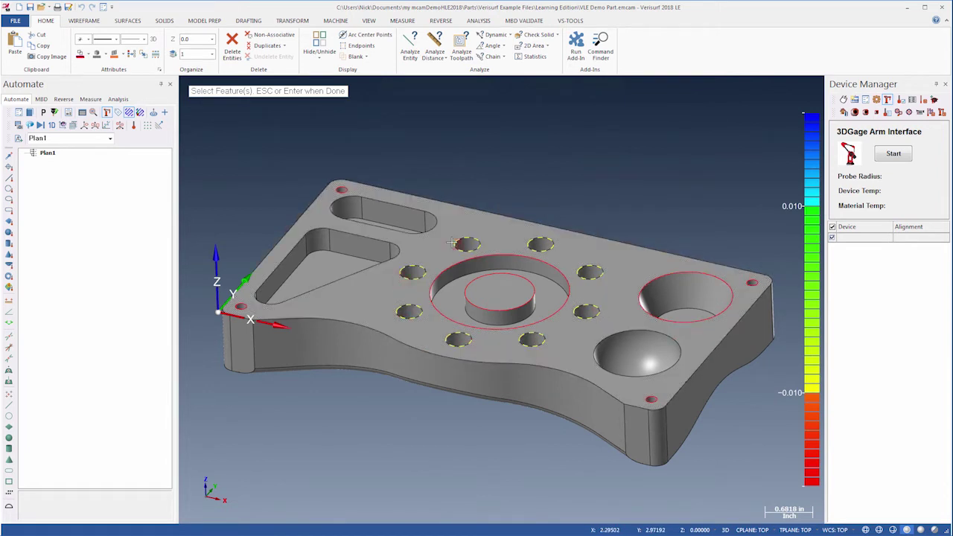
Step: Include the central pocket circle, the boss circle, the spherical recess and the conical recess, and add all selected features to the plan
click(449, 265)
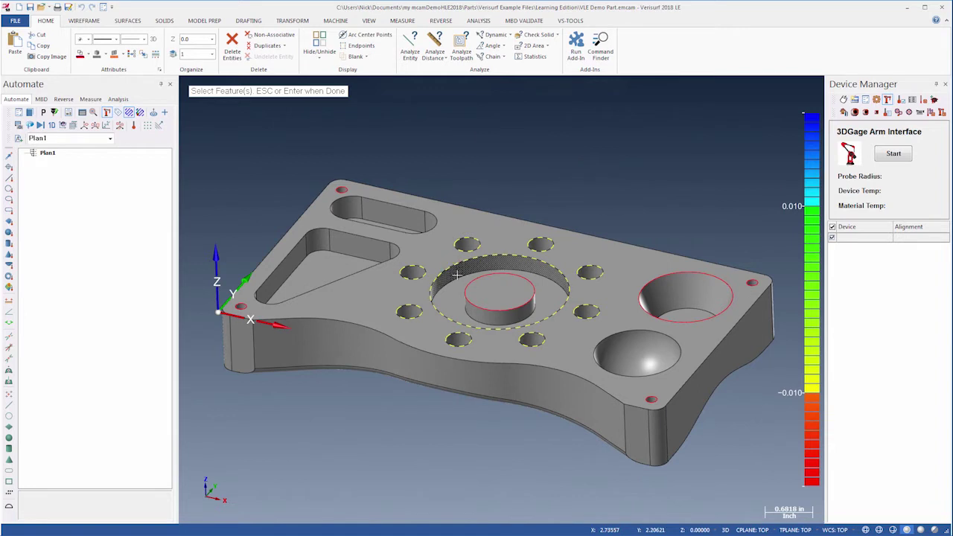
click(466, 282)
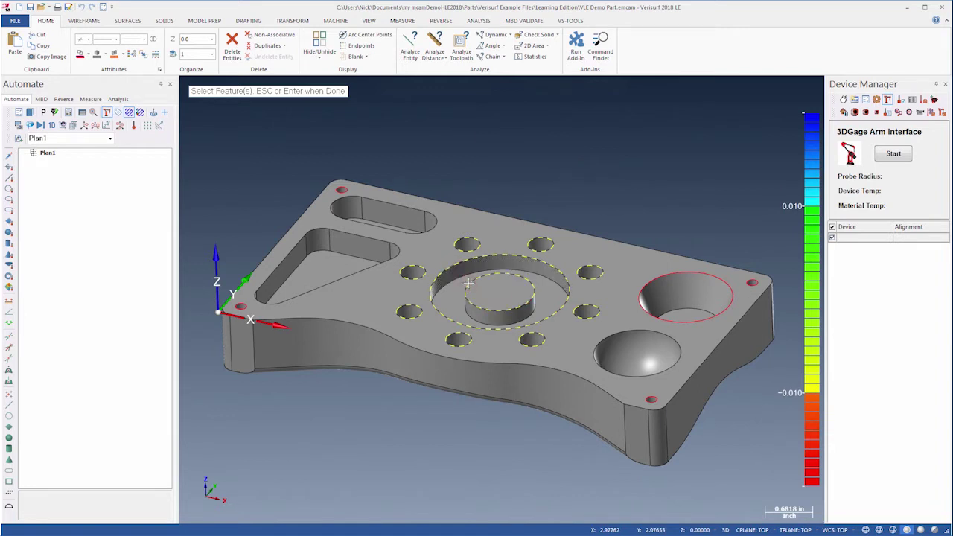
click(631, 352)
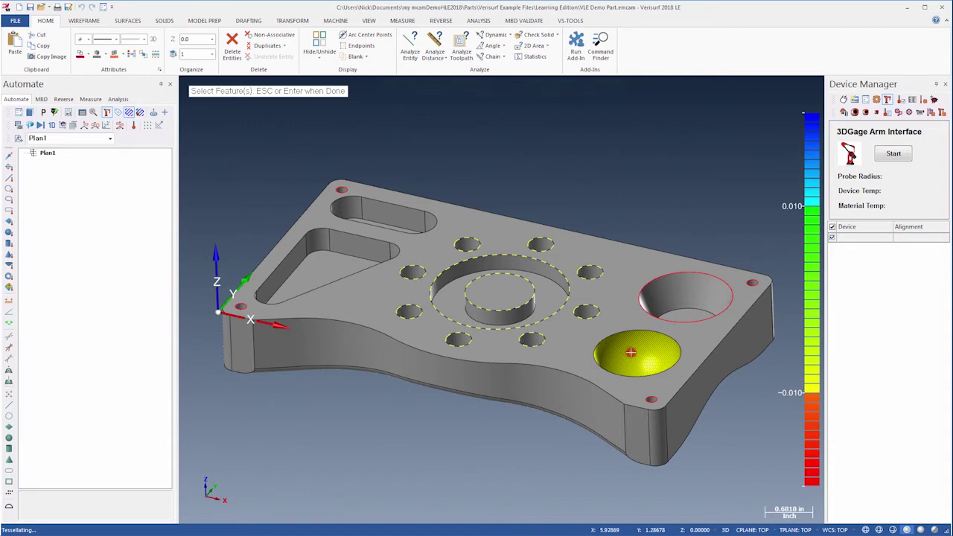
click(672, 295)
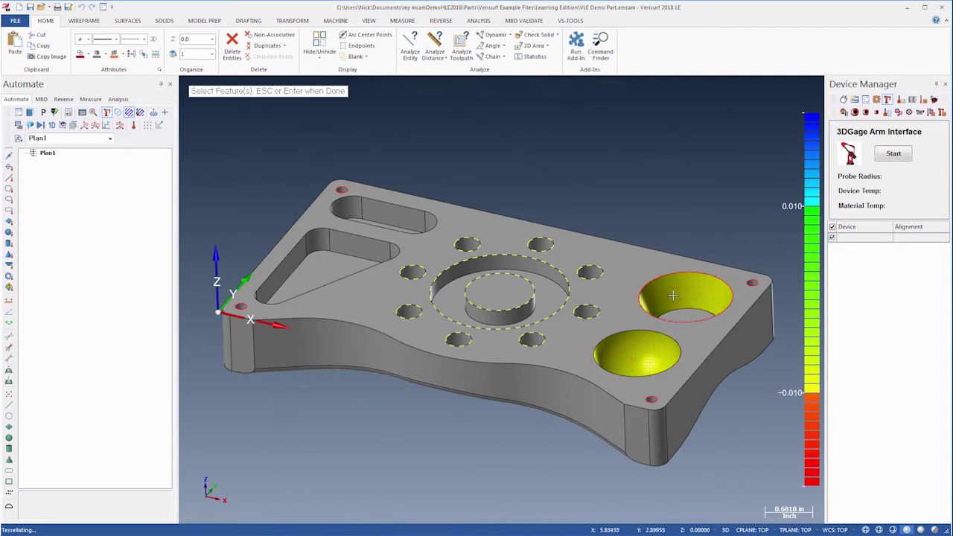
key(Return)
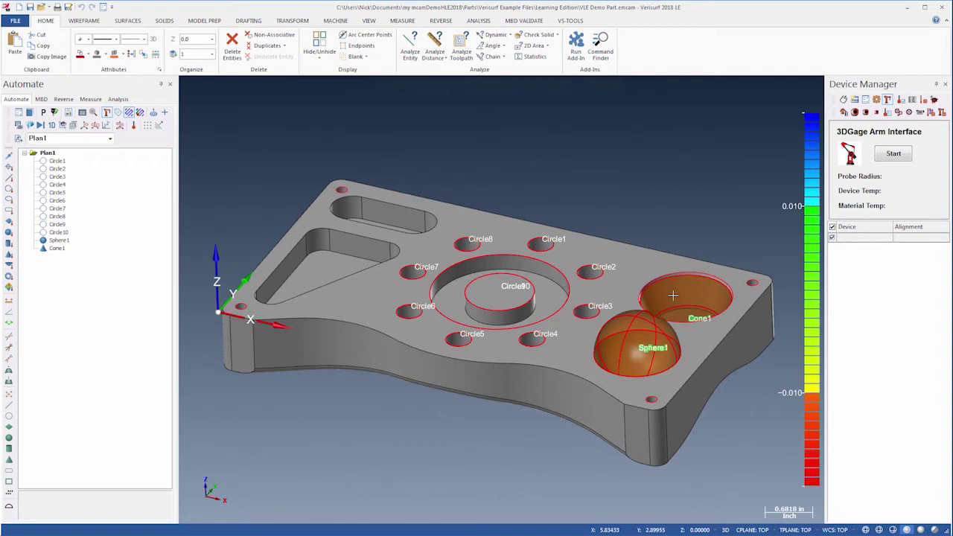
Step: Generate measurement paths for Circle1 through Circle8 with a depth offset of -0.1000
click(77, 159)
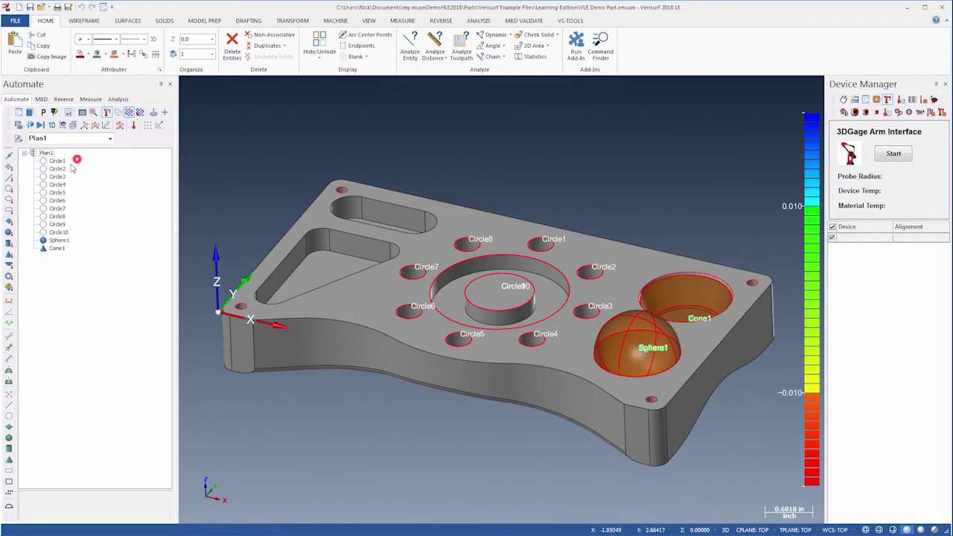
drag(72, 168, 60, 216)
right_click(59, 216)
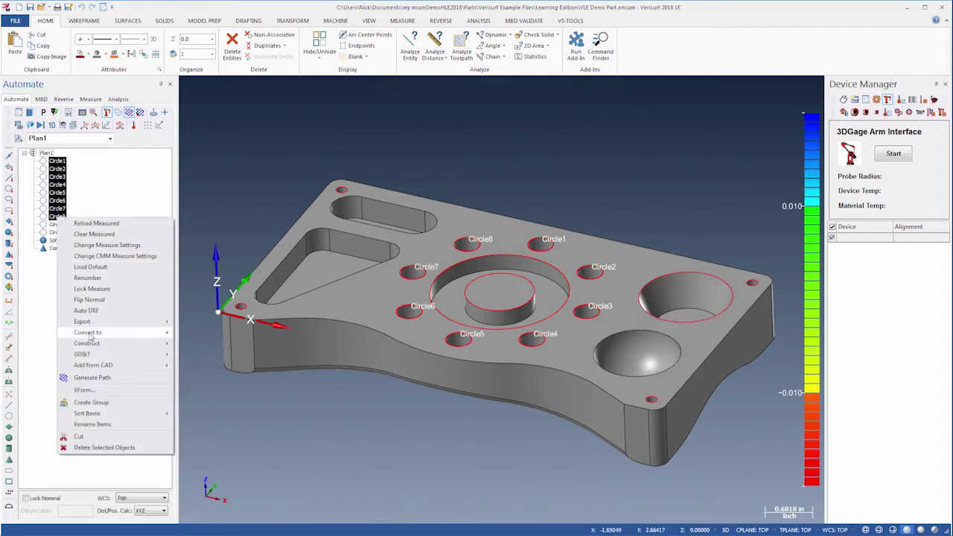
click(87, 377)
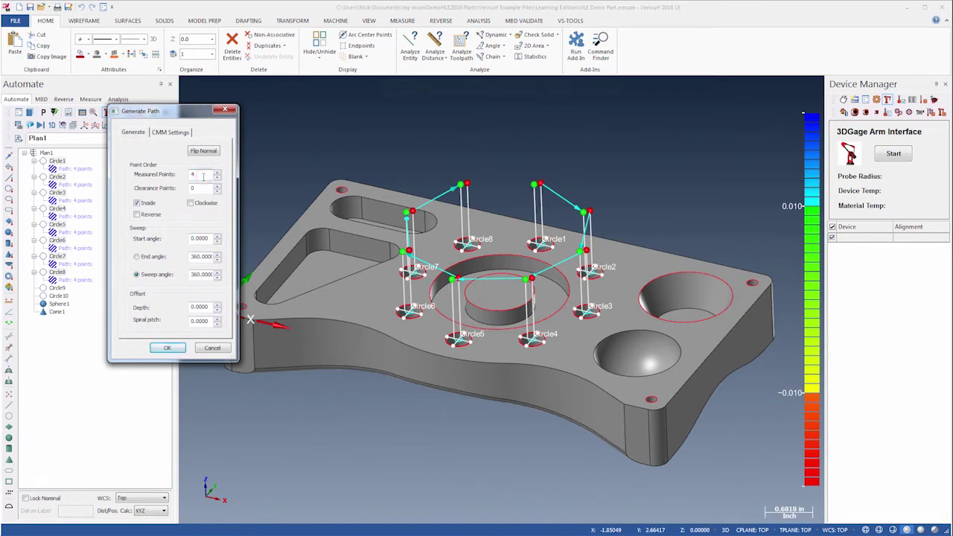
double_click(202, 305)
text(-0.1000)
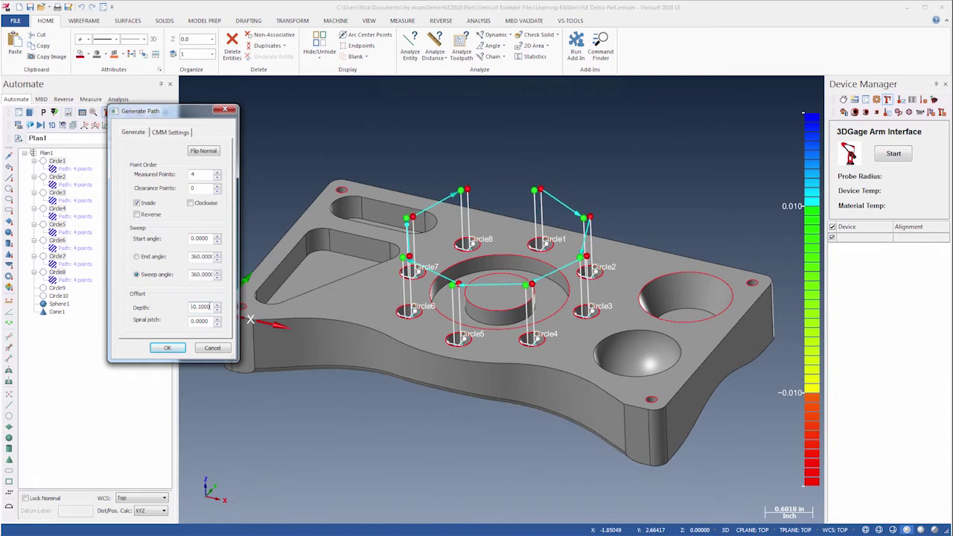
Step: Reduce the CMM approach distance of the eight hole paths to 0.0500 and accept the path settings
click(173, 133)
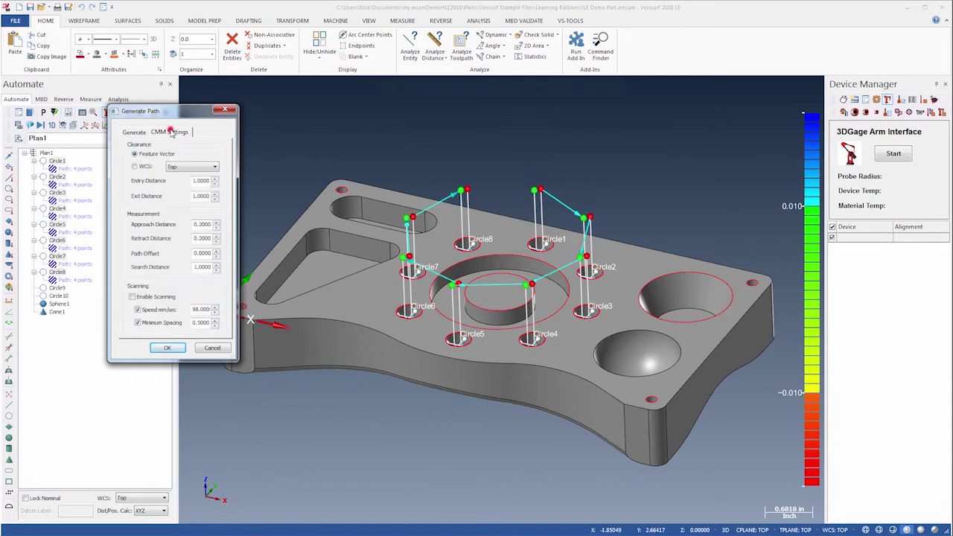
click(216, 231)
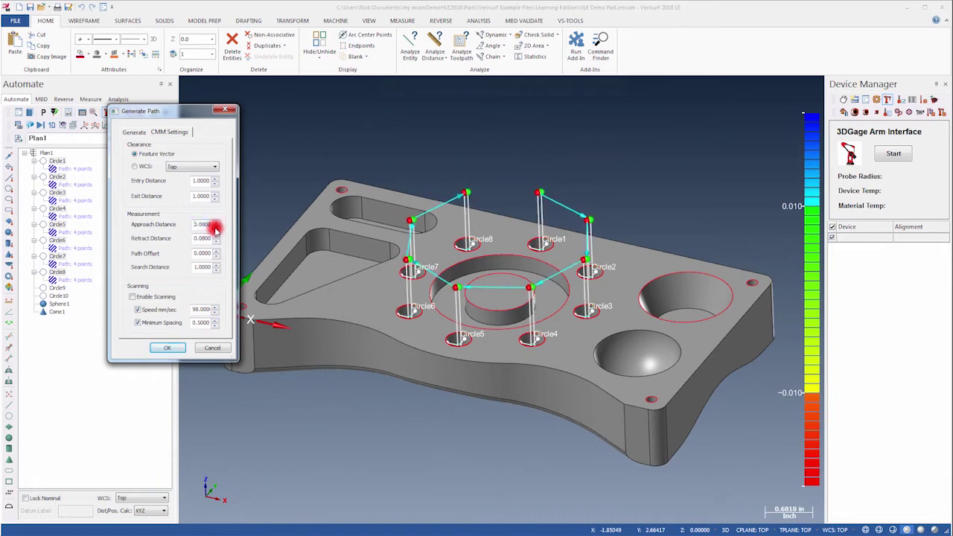
click(216, 231)
click(216, 232)
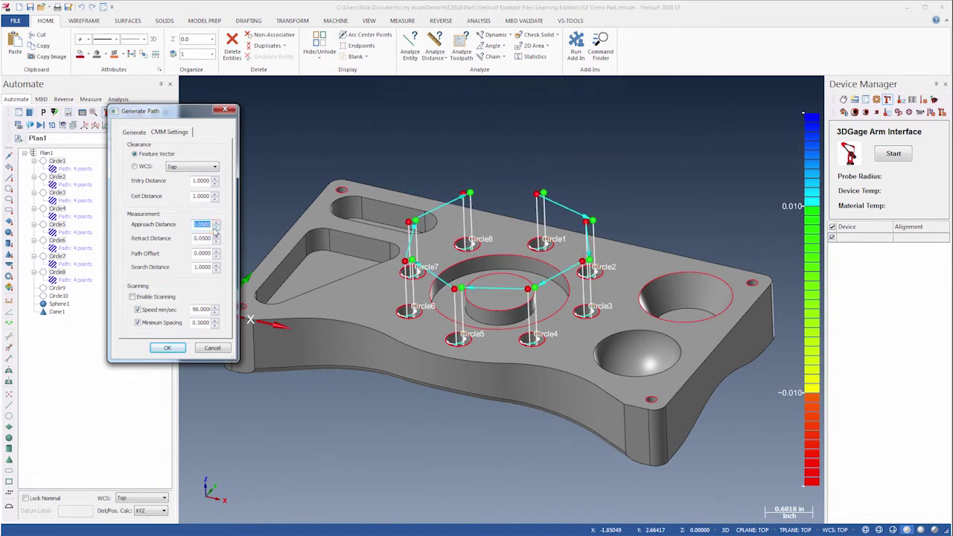
click(166, 347)
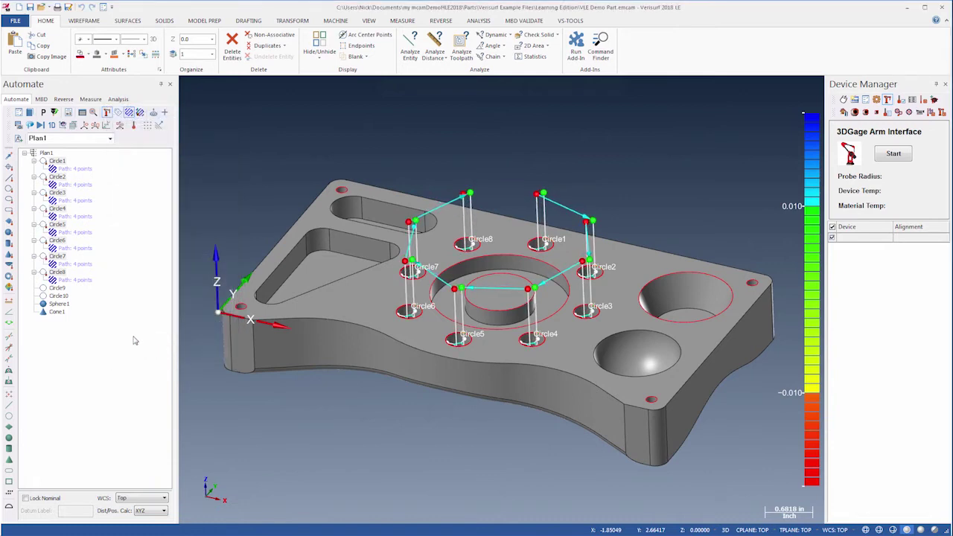
Step: Generate a measurement path for Circle9, the central pocket circle, with 1 clearance point between measured points
click(65, 295)
right_click(65, 295)
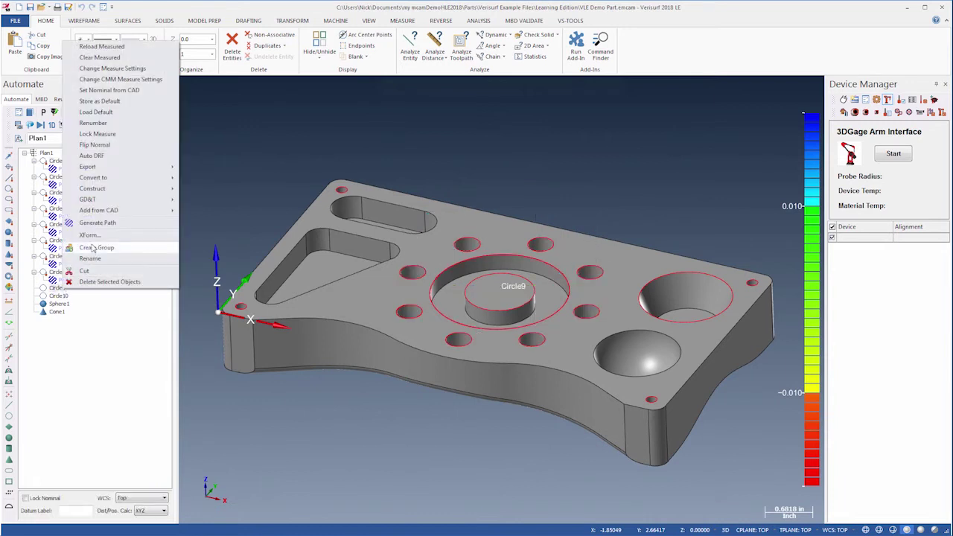
click(100, 223)
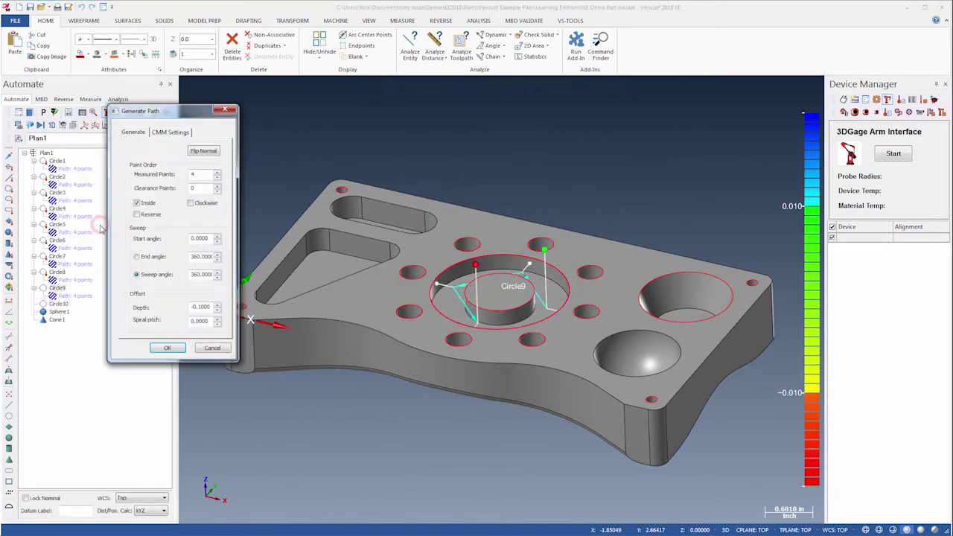
double_click(198, 189)
text(1)
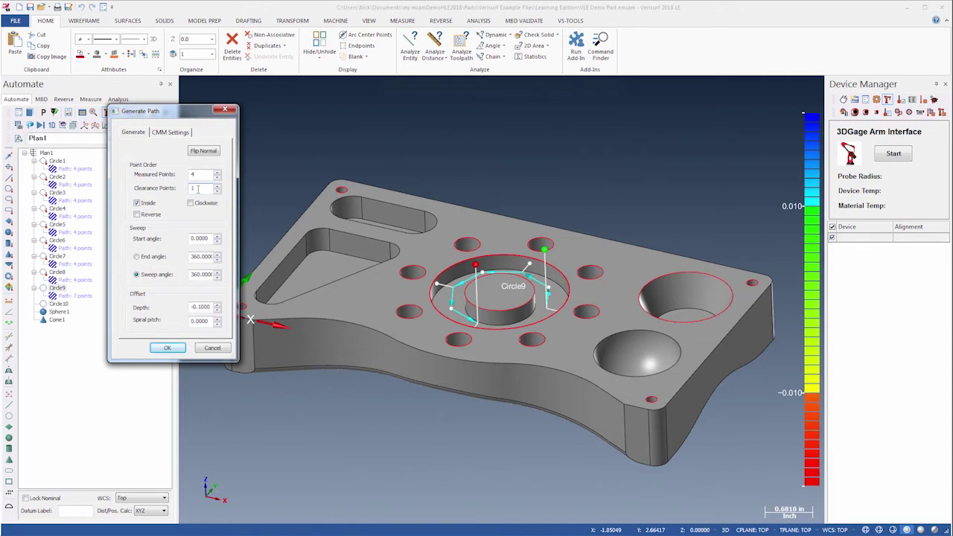
click(167, 347)
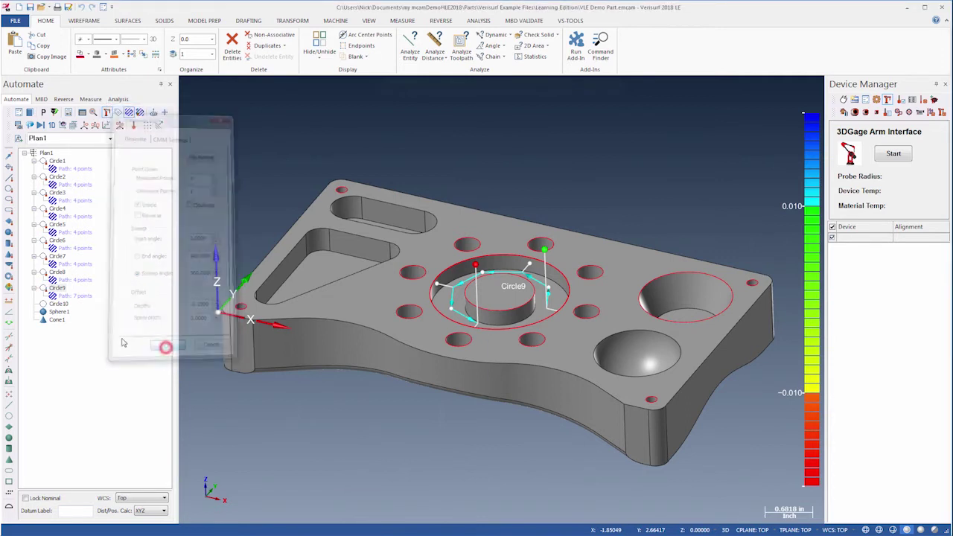
Step: Generate a measurement path for Circle10, the central boss, with the Inside option turned off
right_click(64, 304)
click(102, 238)
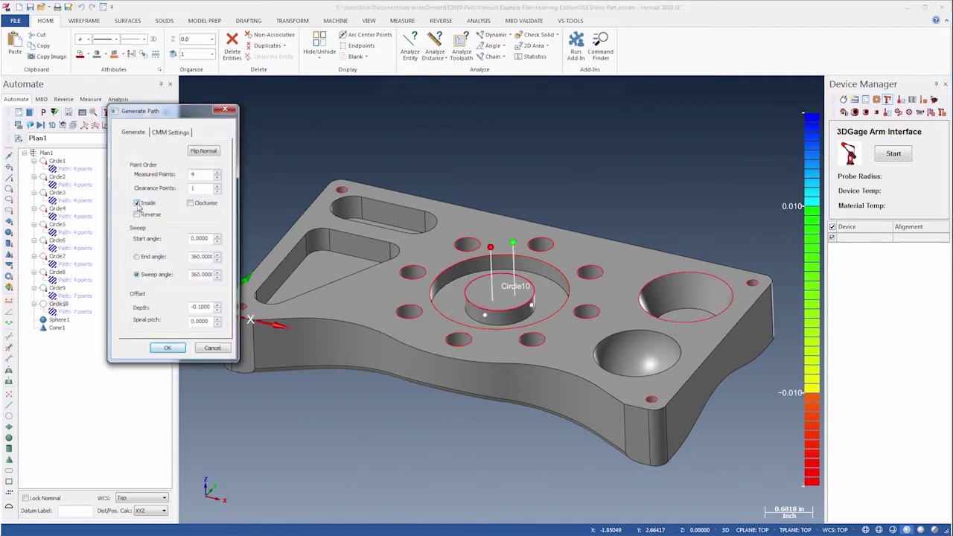
click(137, 204)
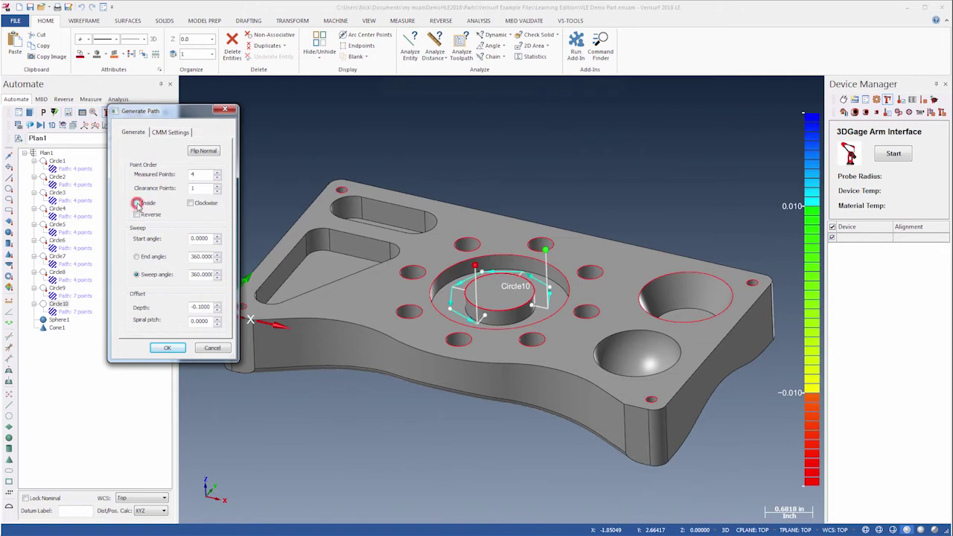
click(167, 348)
Step: Generate a measurement path for Sphere1, the spherical recess, with 90% coverage and CMM clearance based on the Top WCS
right_click(64, 320)
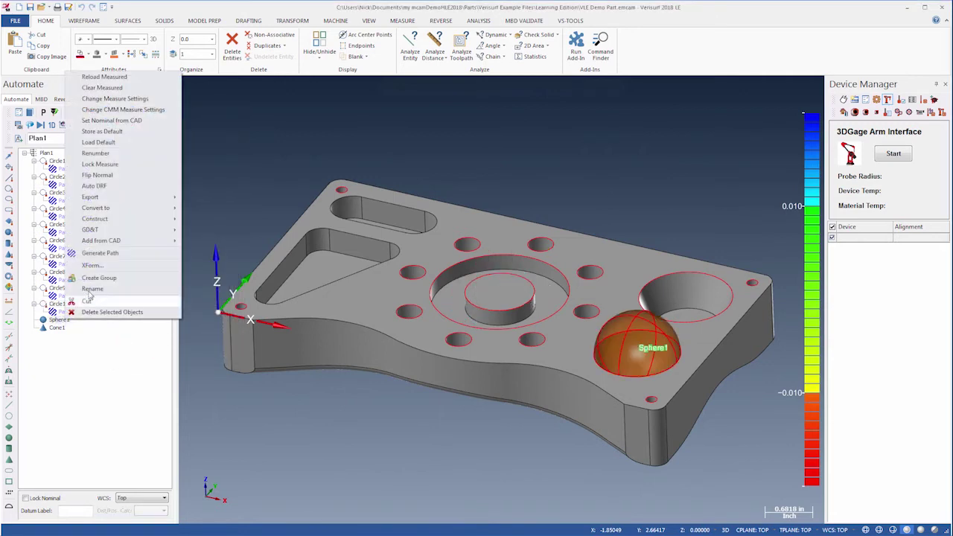
click(99, 253)
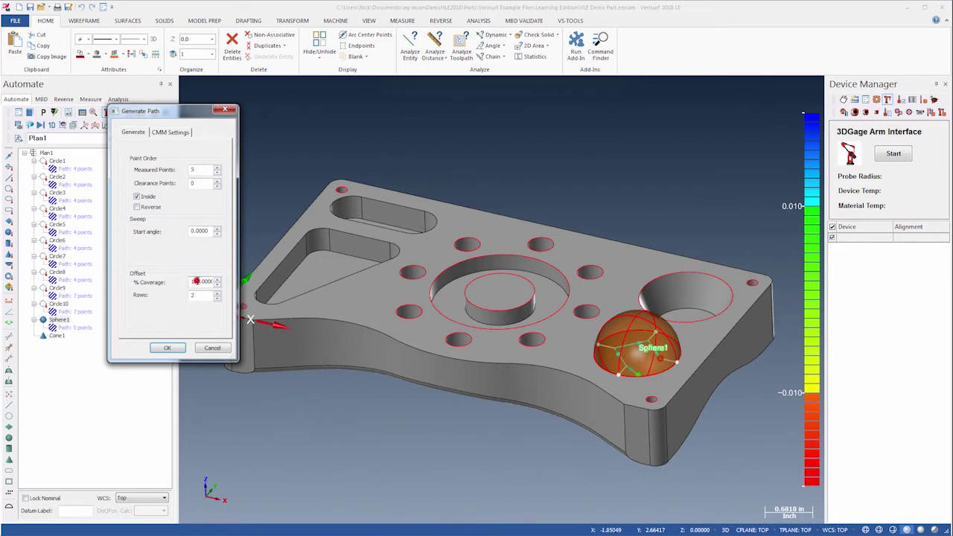
double_click(195, 281)
text(90)
key(Tab)
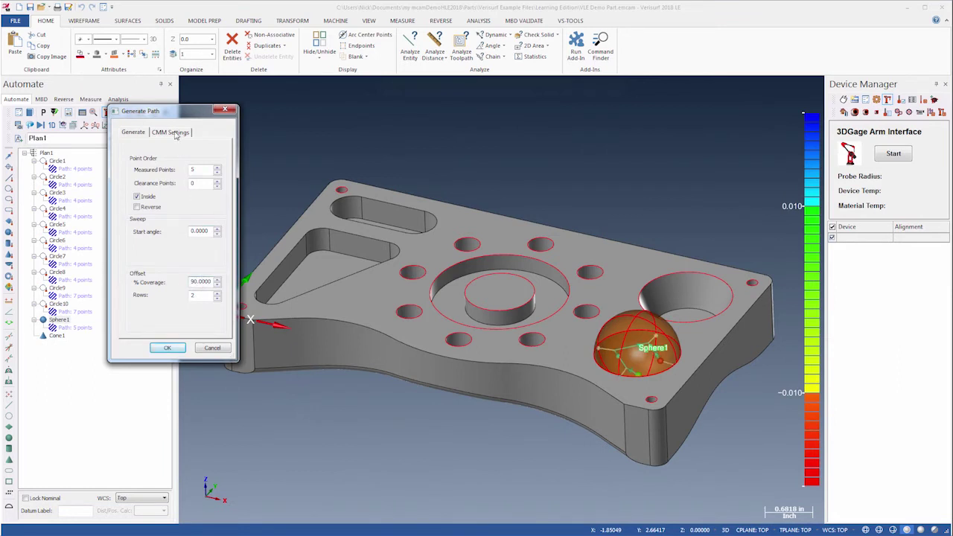
click(175, 133)
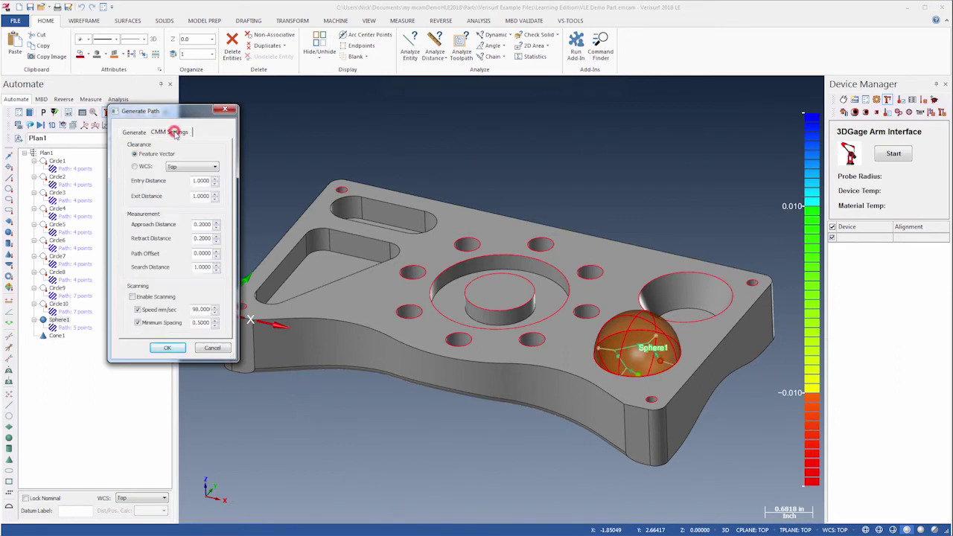
click(135, 167)
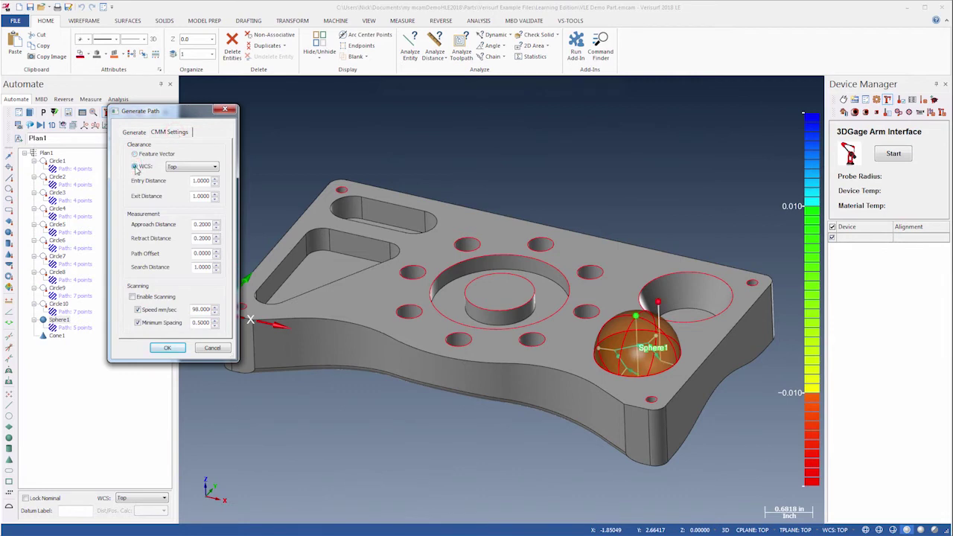
click(167, 347)
Step: Generate a measurement path for Cone1, the conical recess, with 8 measured points per row and a row distance of 0.25
right_click(60, 335)
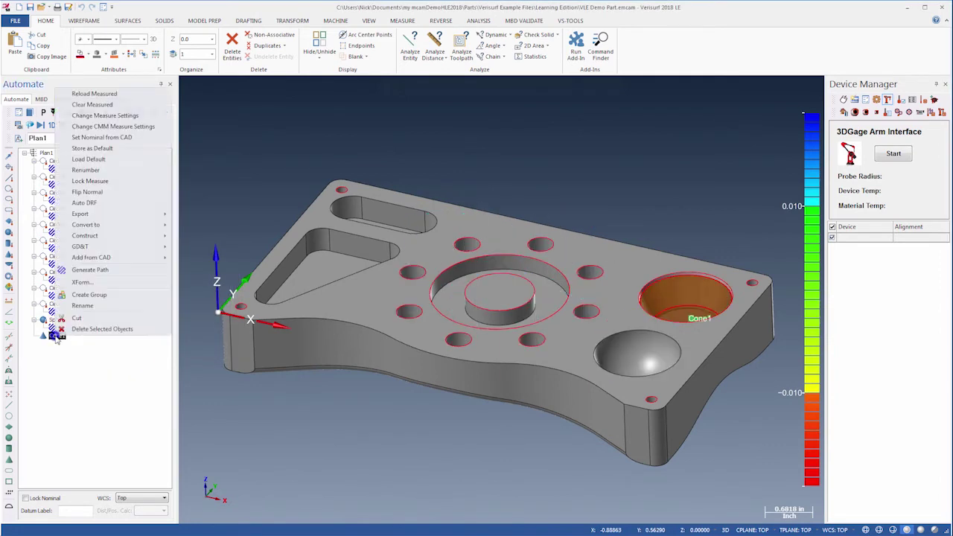
click(88, 272)
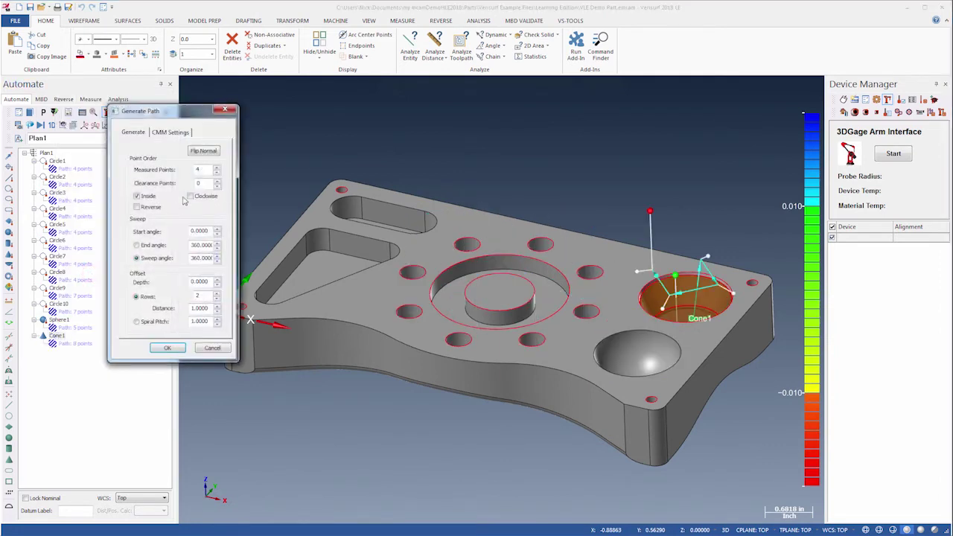
double_click(205, 170)
text(7)
key(BackSpace)
text(8)
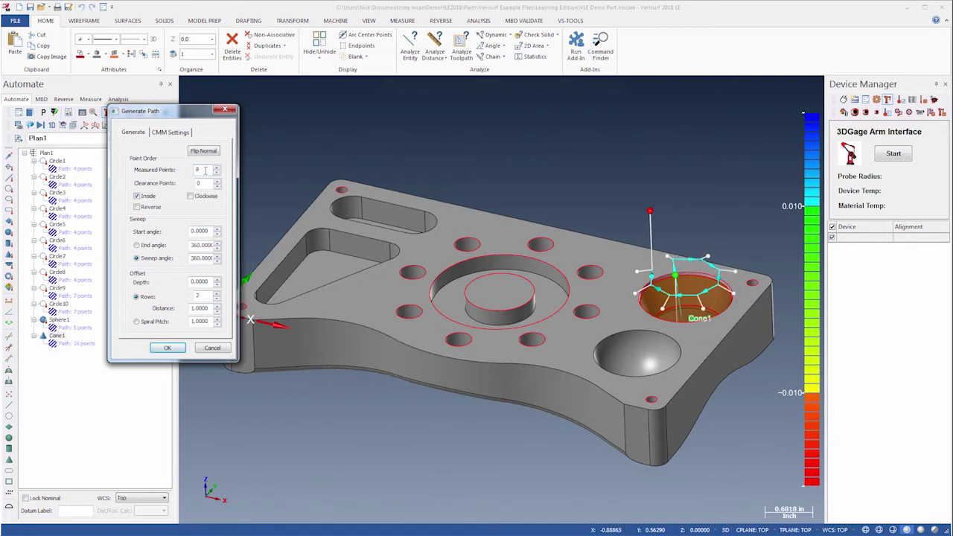
double_click(202, 310)
text(.25)
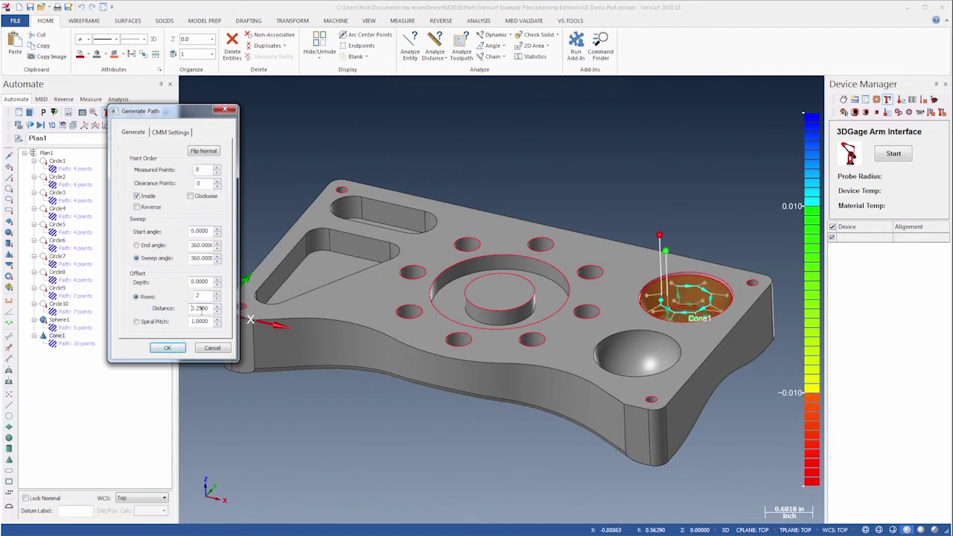
click(160, 346)
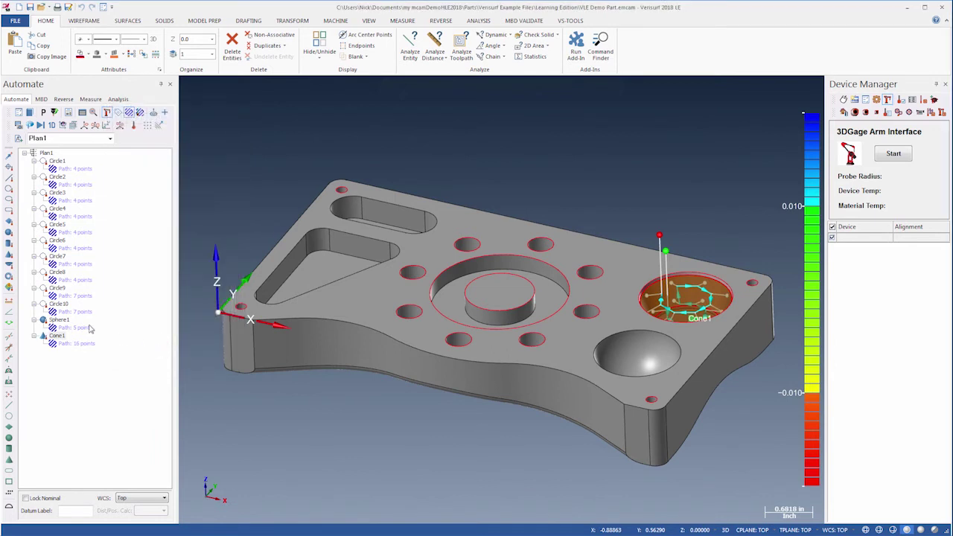
Step: Add a surface analysis feature to the plan and assign the part's curved front side wall as its path surface
click(10, 289)
right_click(56, 349)
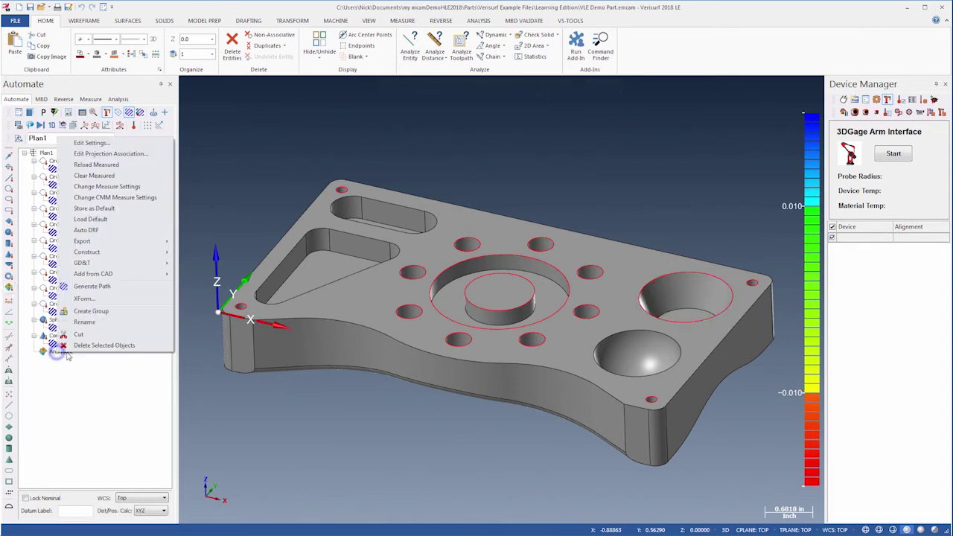
click(96, 288)
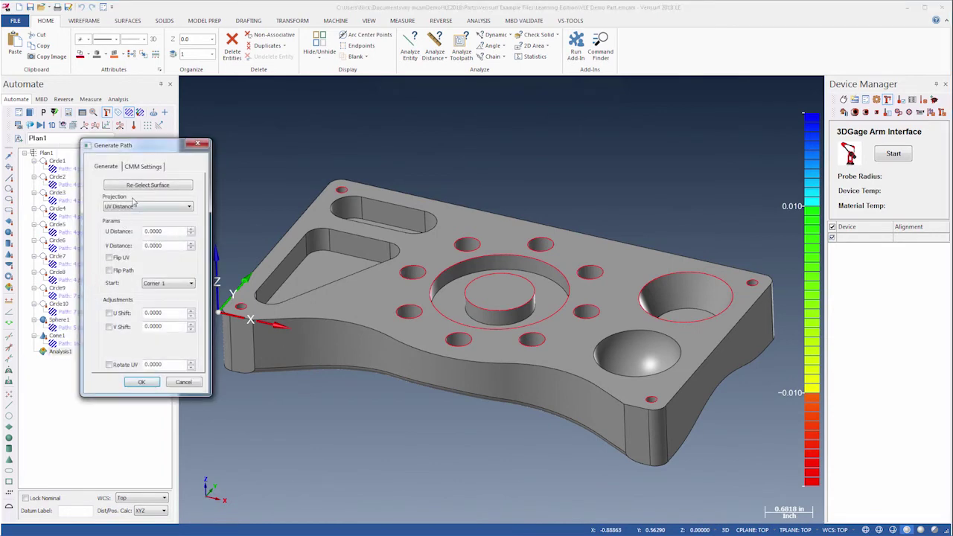
click(141, 185)
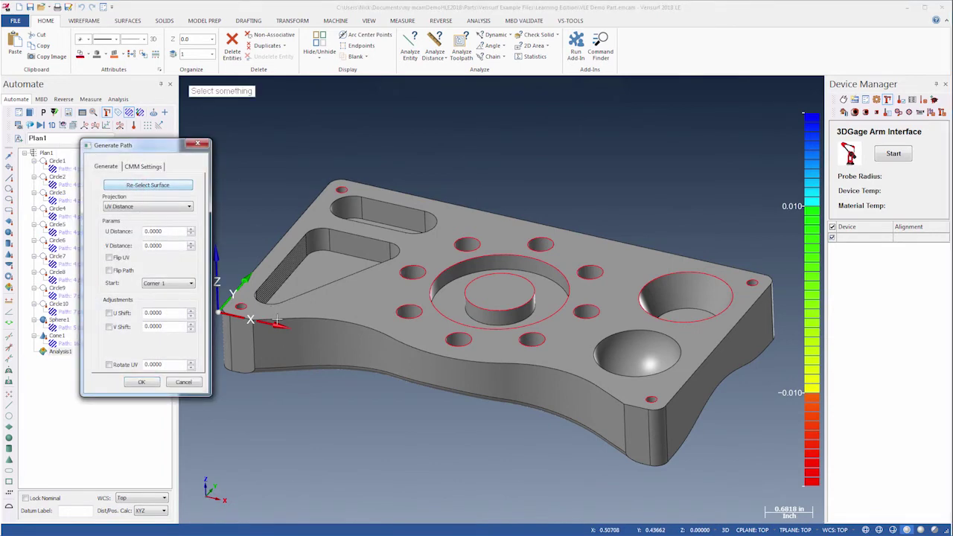
click(297, 341)
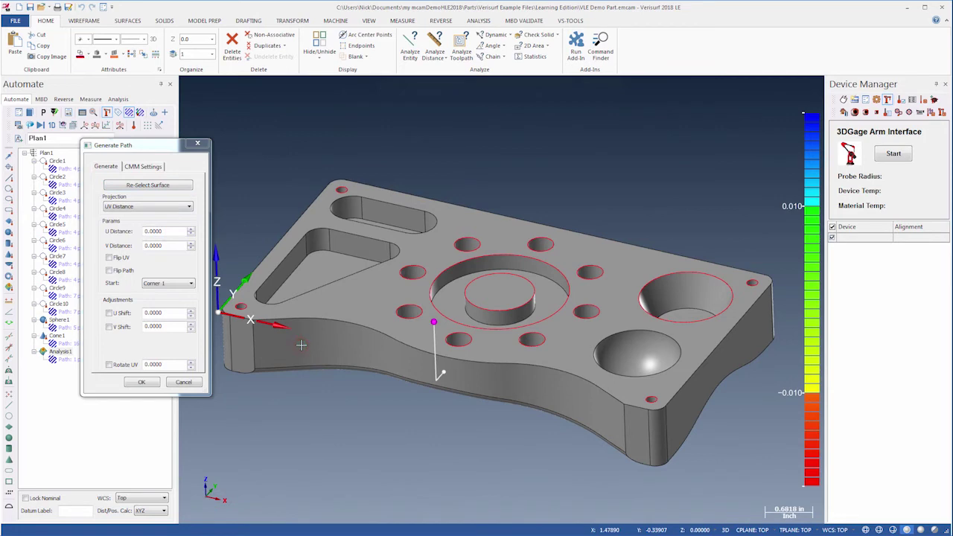
Step: Generate the front wall's analysis path using UV Number projection with a U Number of 8
click(132, 208)
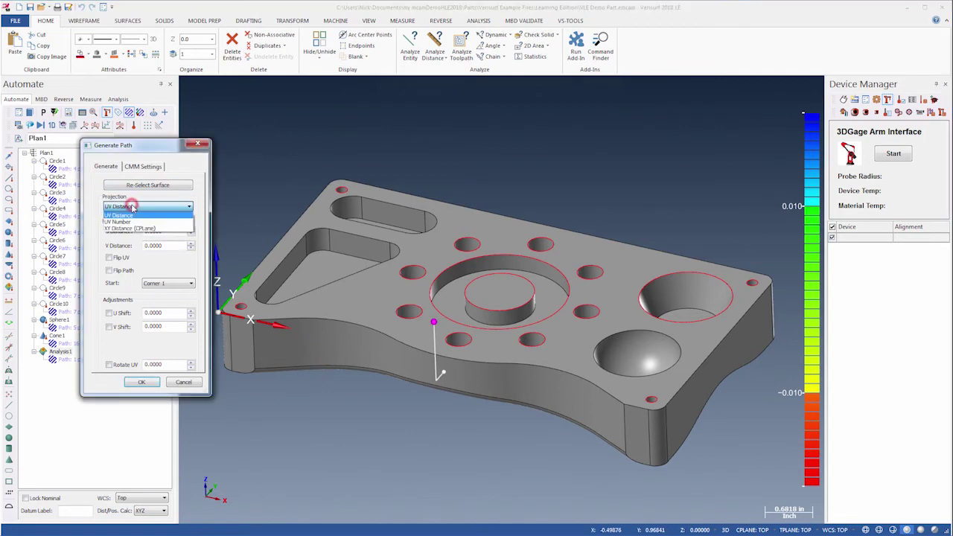
click(129, 218)
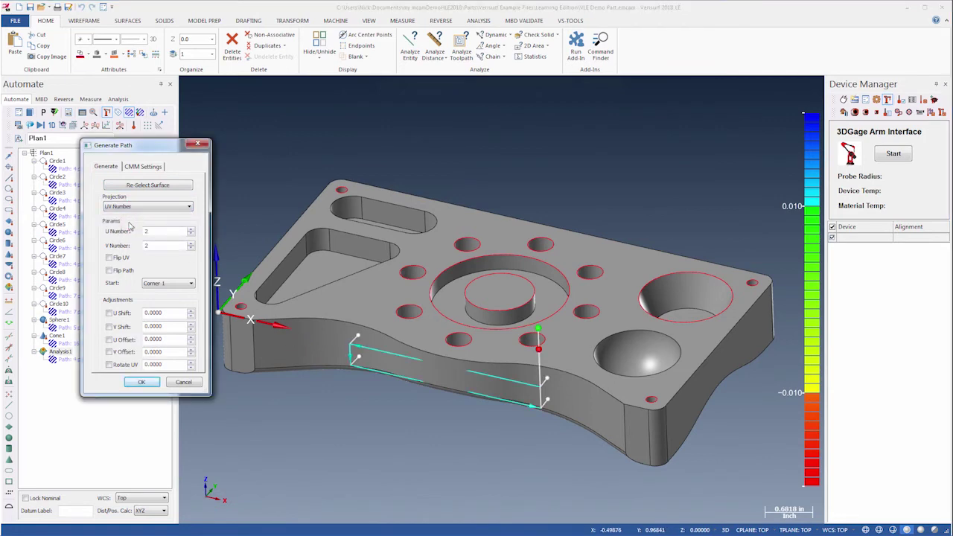
double_click(156, 232)
text(9)
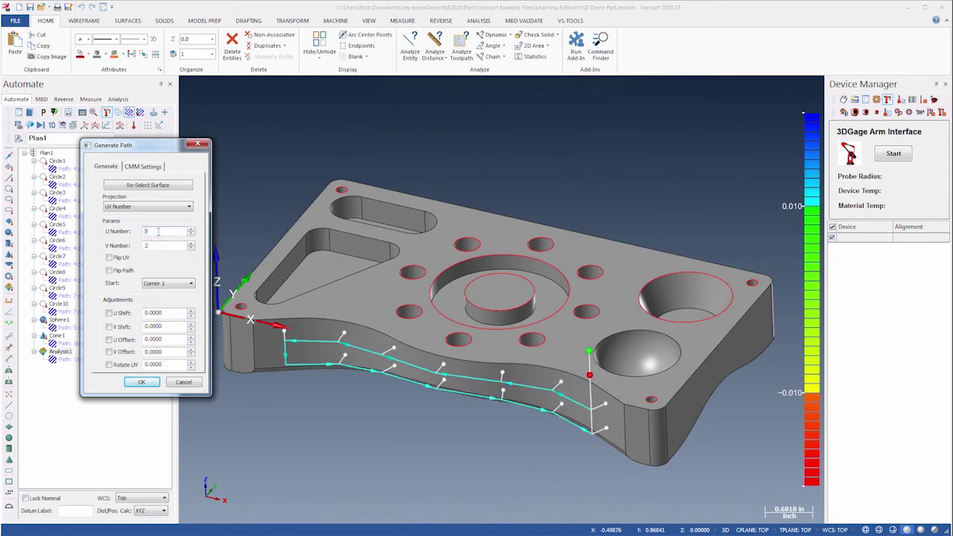
key(BackSpace)
text(8)
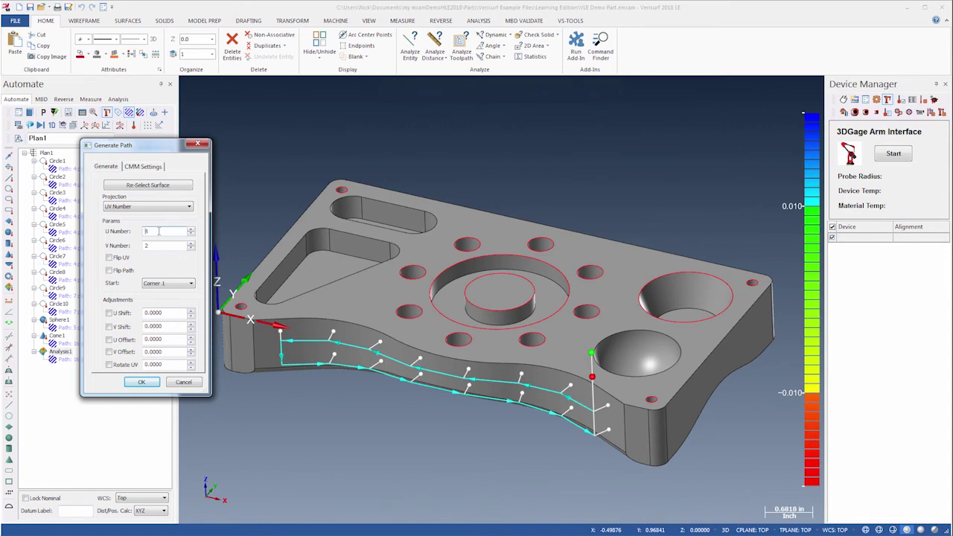
click(142, 381)
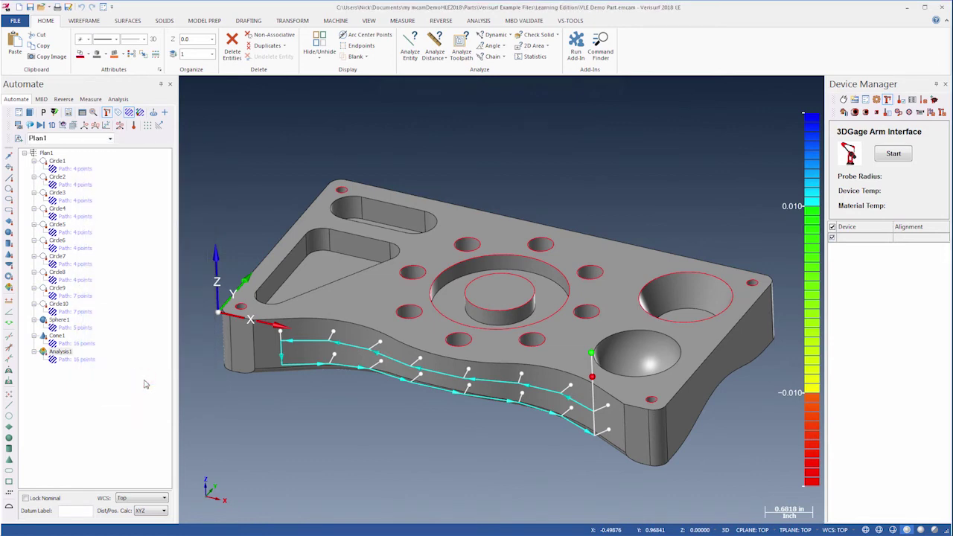
Step: Simulate all of the plan's measurement paths with the Renishaw PH10M device at a slightly increased speed, and close the simulation
click(129, 380)
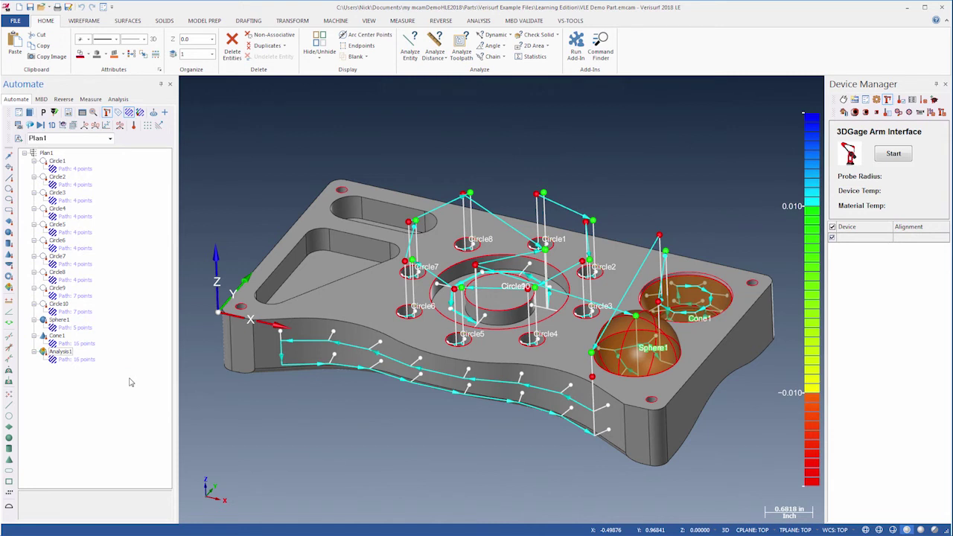
click(139, 112)
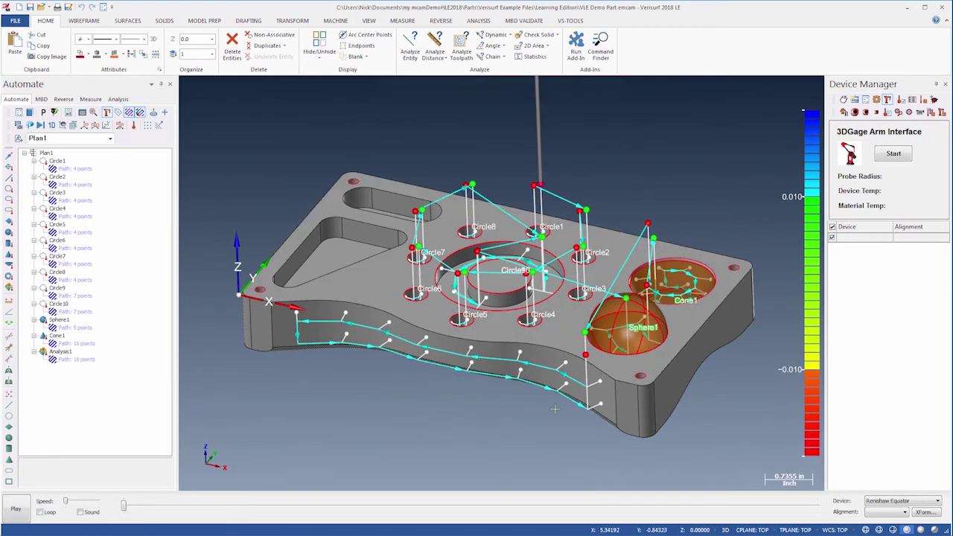
click(869, 501)
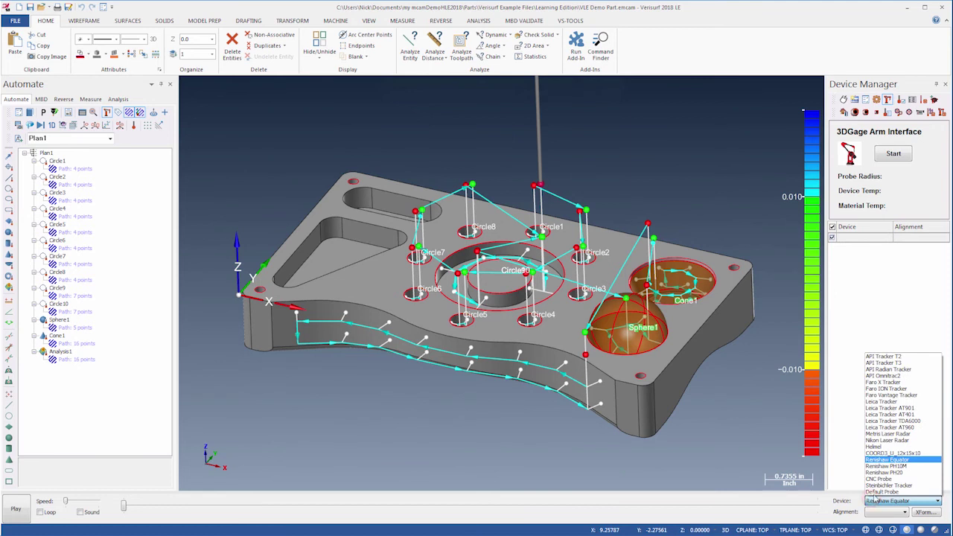
click(886, 466)
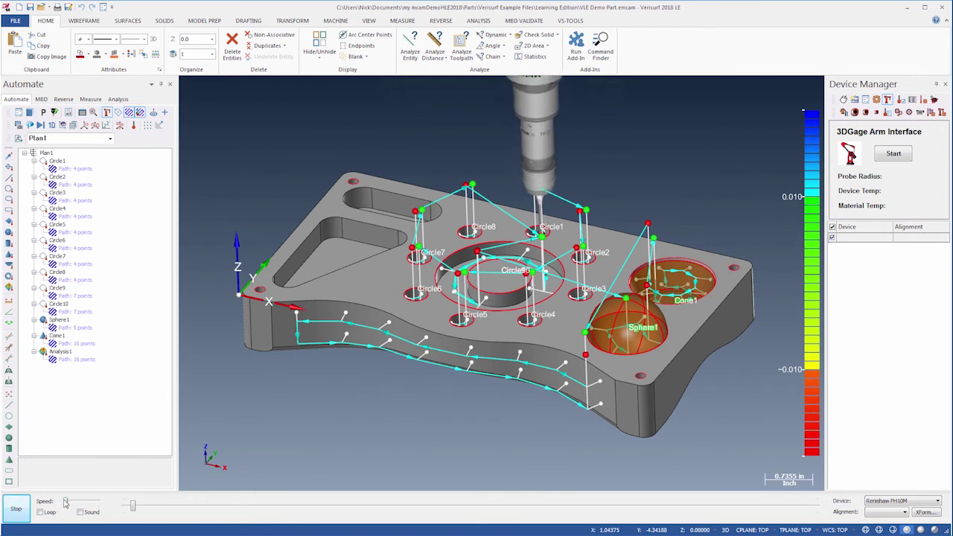
drag(65, 501, 70, 503)
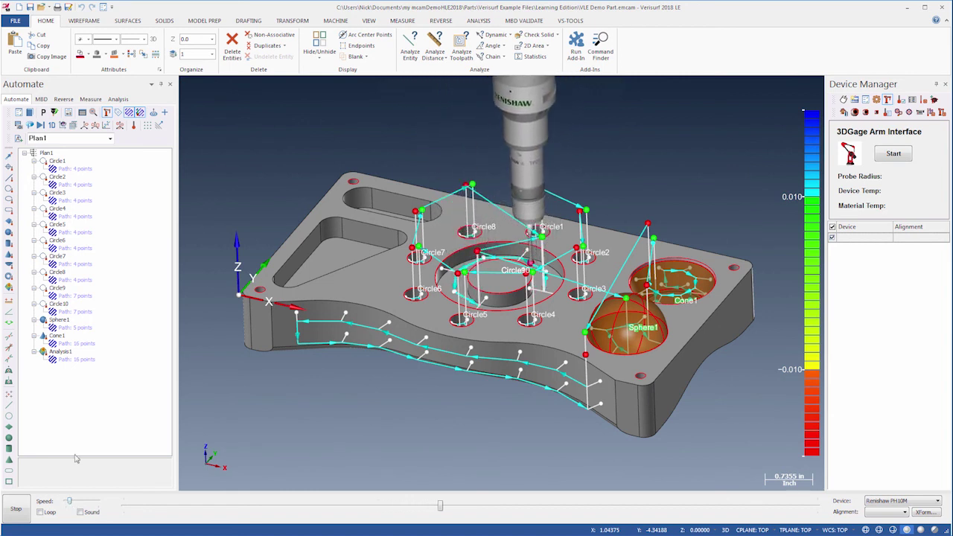
click(138, 111)
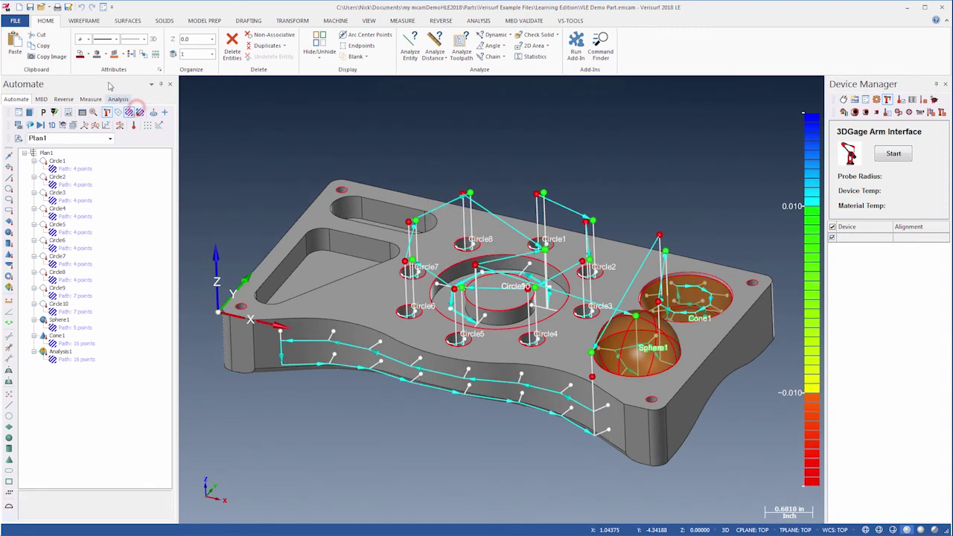
Step: Start a new file in place of VLE Demo Part.emcam
click(25, 9)
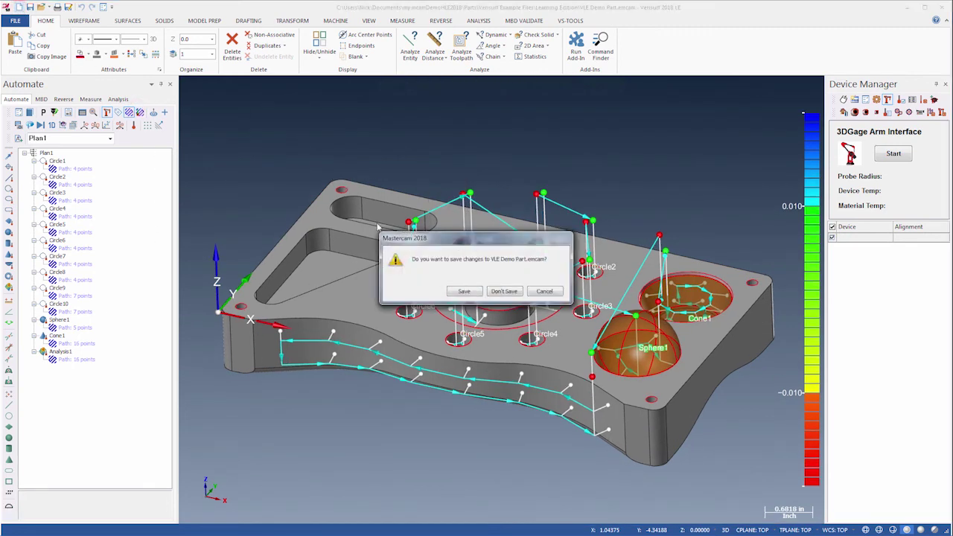